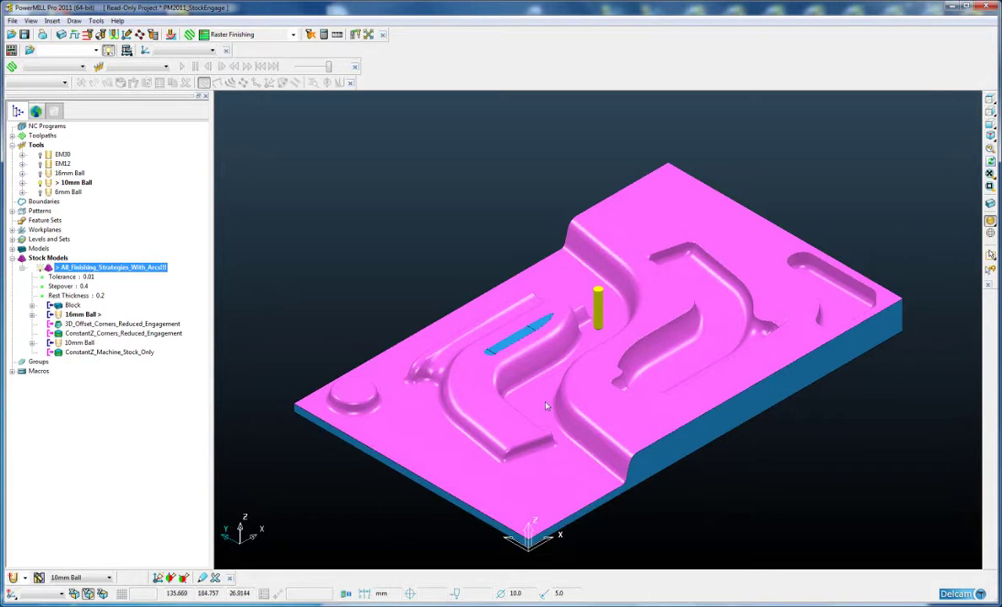
# Step: Confirm the 16mm Ball stock entry has 0.5 radial and 0.5 axial thickness
pyautogui.moveTo(506, 373); pyautogui.dragTo(504, 370, button='middle')
pyautogui.scroll(1, 504, 369)
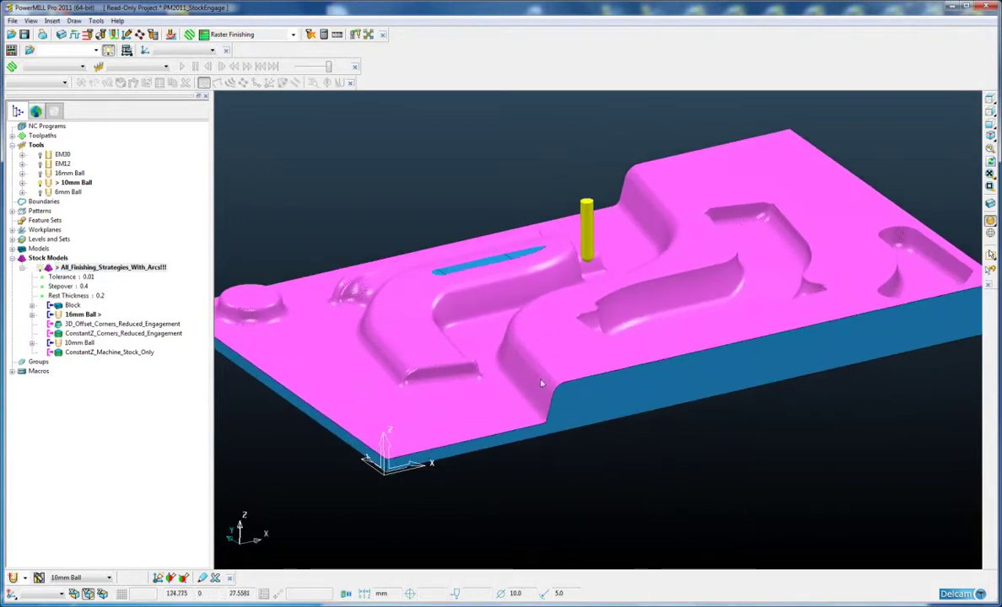
pyautogui.scroll(1, 499, 354)
pyautogui.scroll(1, 489, 312)
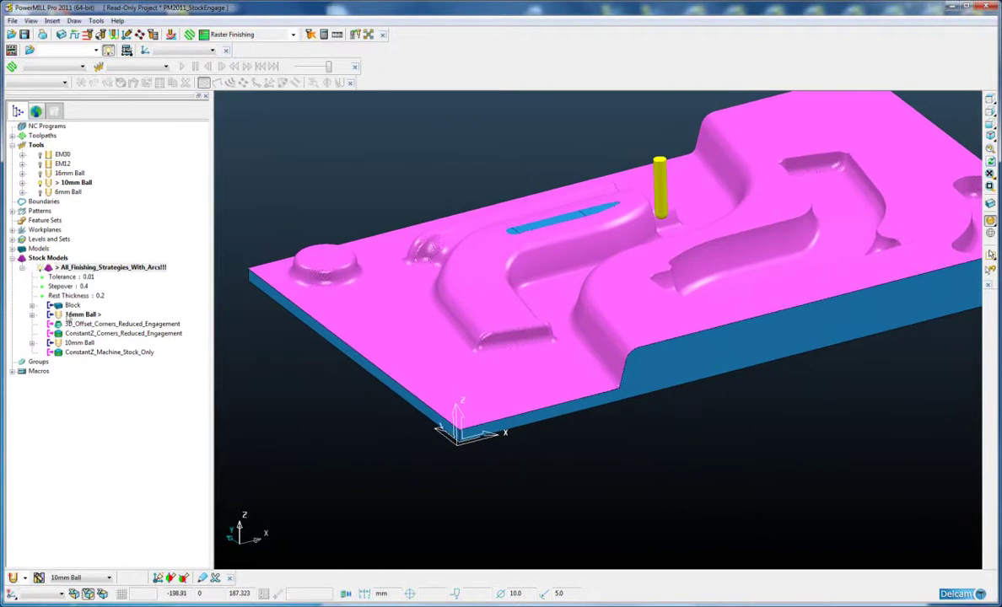
pyautogui.click(32, 314)
pyautogui.click(87, 325)
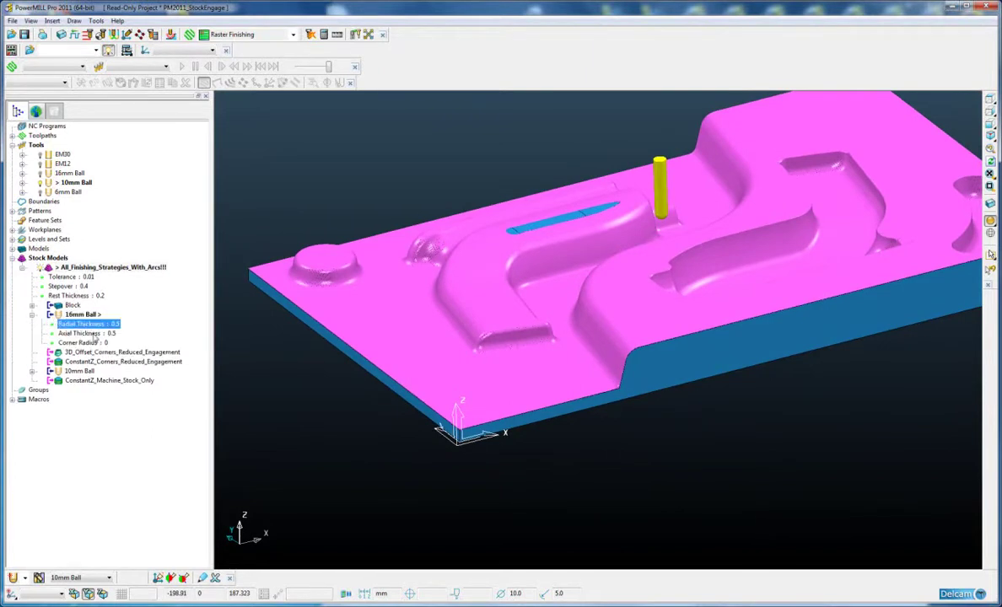
pyautogui.click(96, 335)
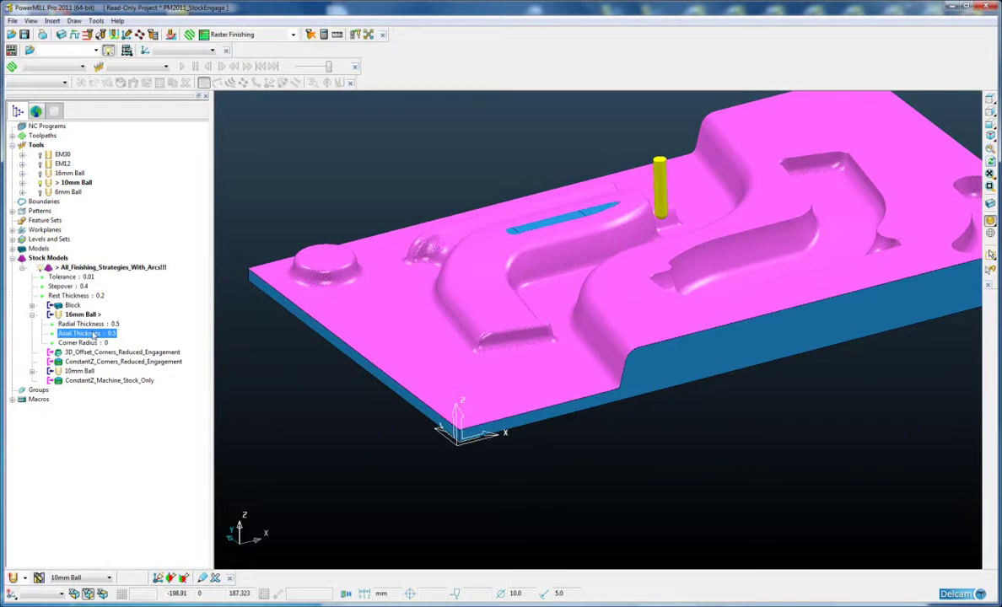
pyautogui.click(32, 268)
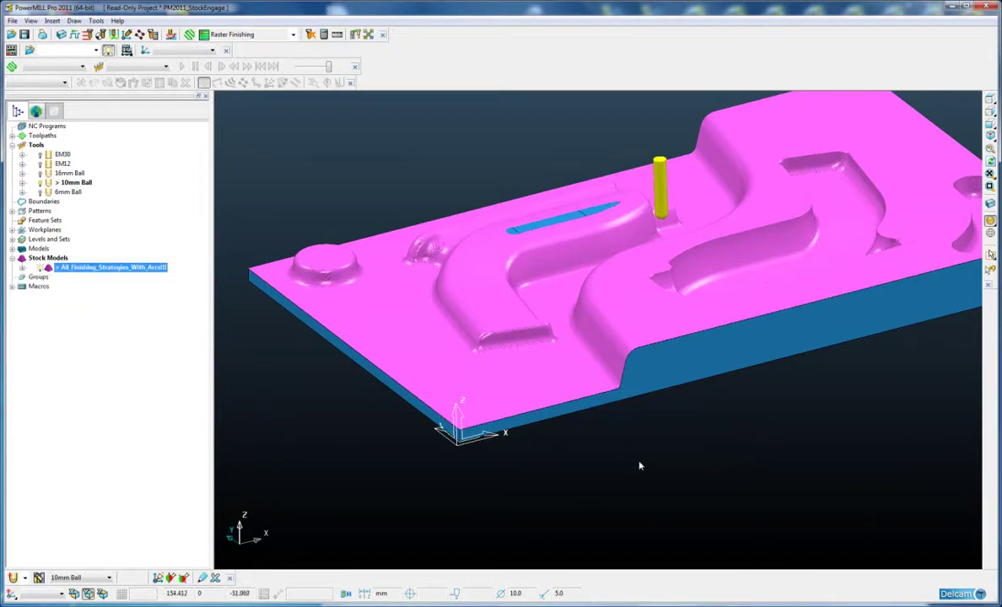
# Step: Zoom in and rotate to closely examine a sharp corner of the stock model
pyautogui.scroll(3, 641, 460)
pyautogui.scroll(3, 624, 413)
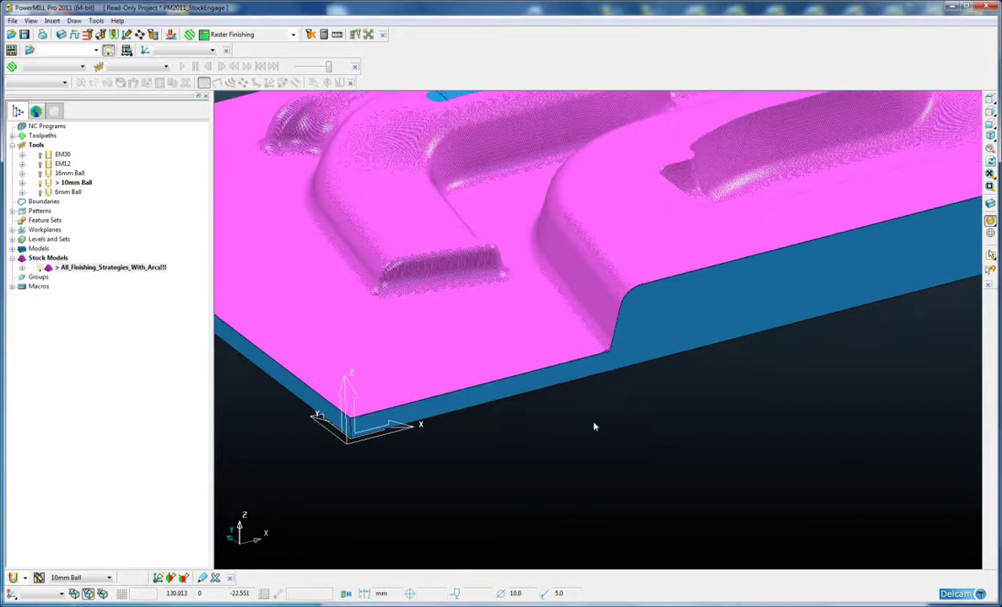
pyautogui.scroll(3, 599, 404)
pyautogui.scroll(1, 600, 352)
pyautogui.scroll(1, 590, 329)
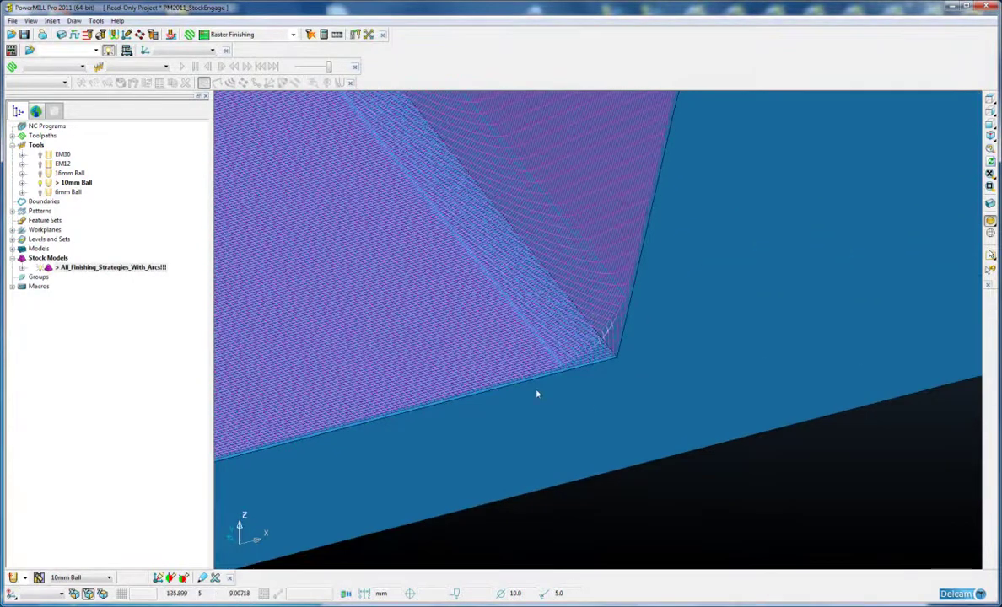
pyautogui.scroll(1, 506, 398)
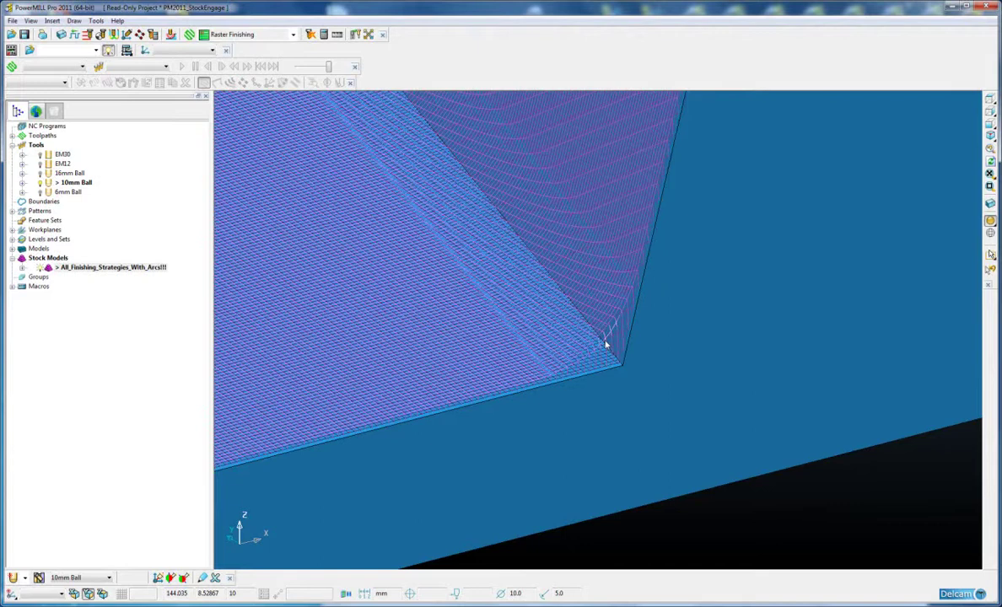
pyautogui.moveTo(583, 273); pyautogui.dragTo(266, 201, button='middle')
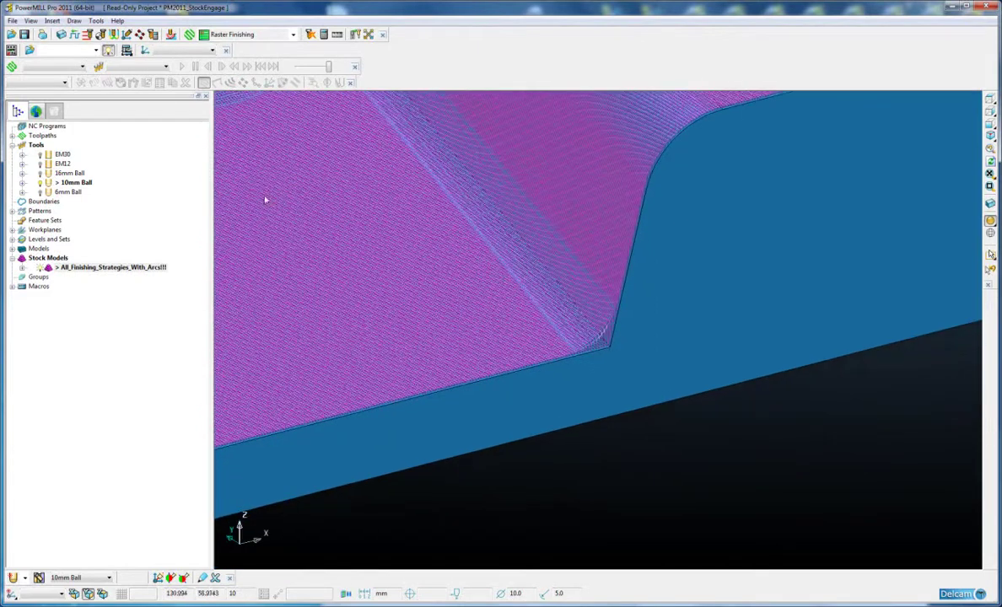
# Step: List the toolpaths, reorient the part, and activate 3D_Offset_Corners_Fully_Engaged_Unsmoothed
pyautogui.click(12, 135)
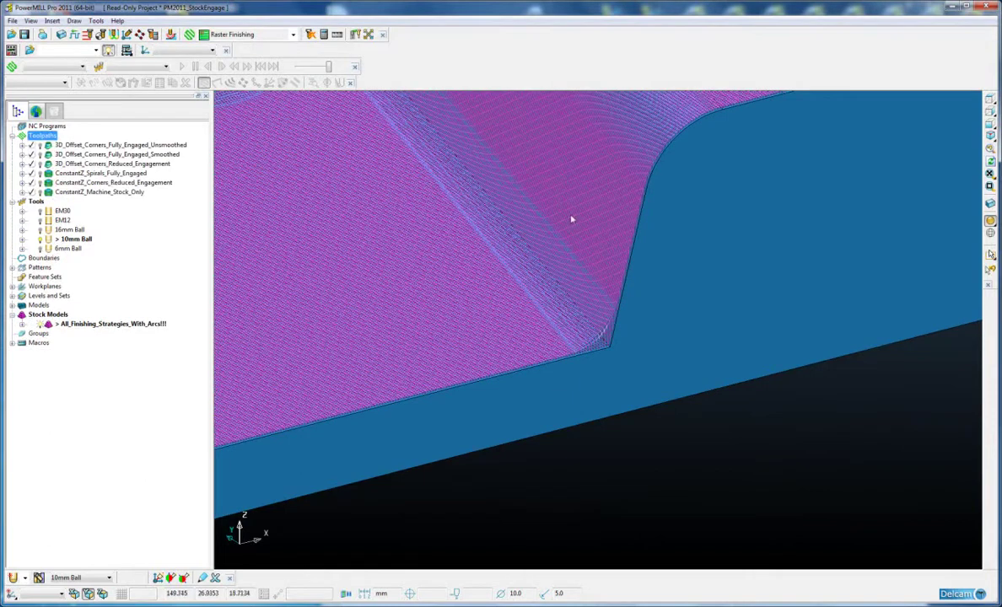
pyautogui.moveTo(570, 217); pyautogui.dragTo(628, 324, button='middle')
pyautogui.scroll(-3, 628, 325)
pyautogui.moveTo(532, 268); pyautogui.dragTo(568, 296, button='middle')
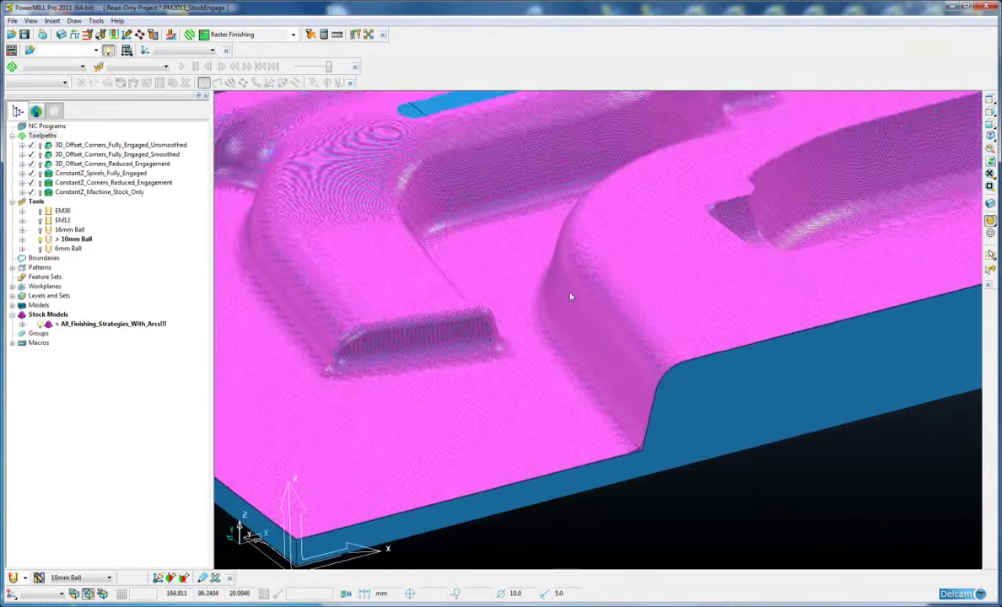
pyautogui.moveTo(519, 260); pyautogui.dragTo(472, 219, button='middle')
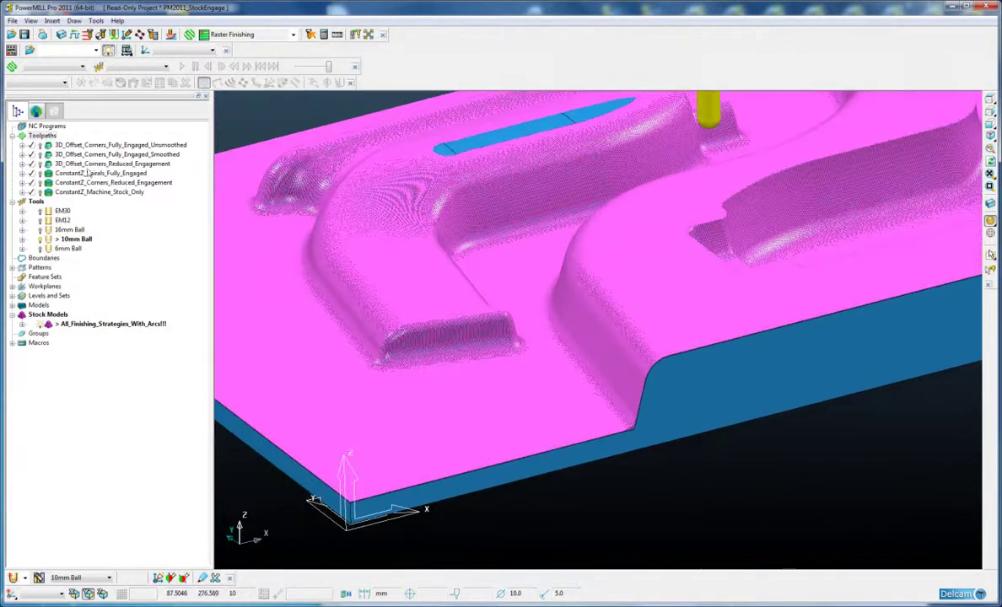
pyautogui.doubleClick(50, 145)
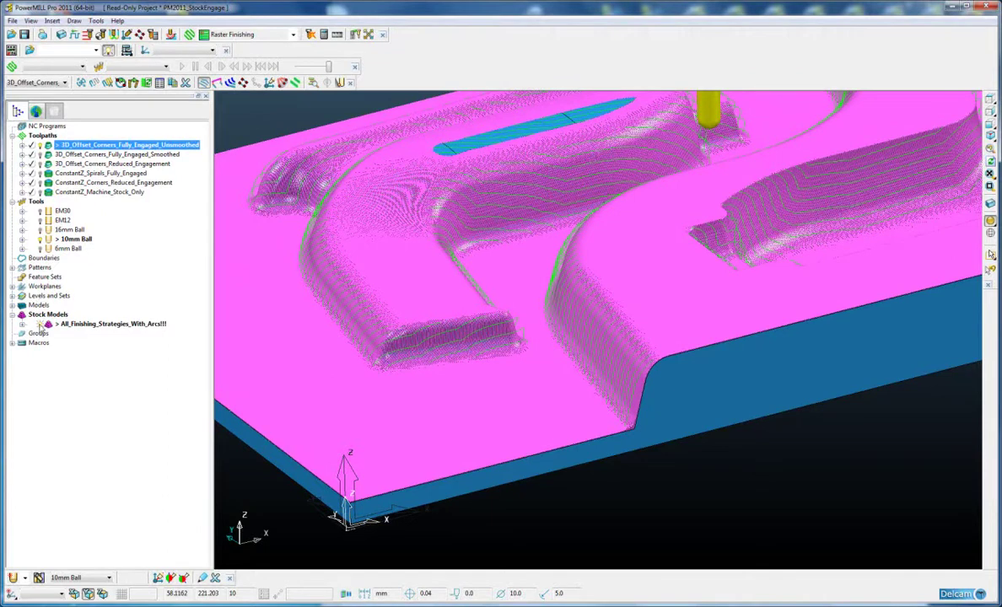
# Step: Hide the stock and shading, then inspect the unsmoothed passes' sharp corners from above
pyautogui.click(41, 326)
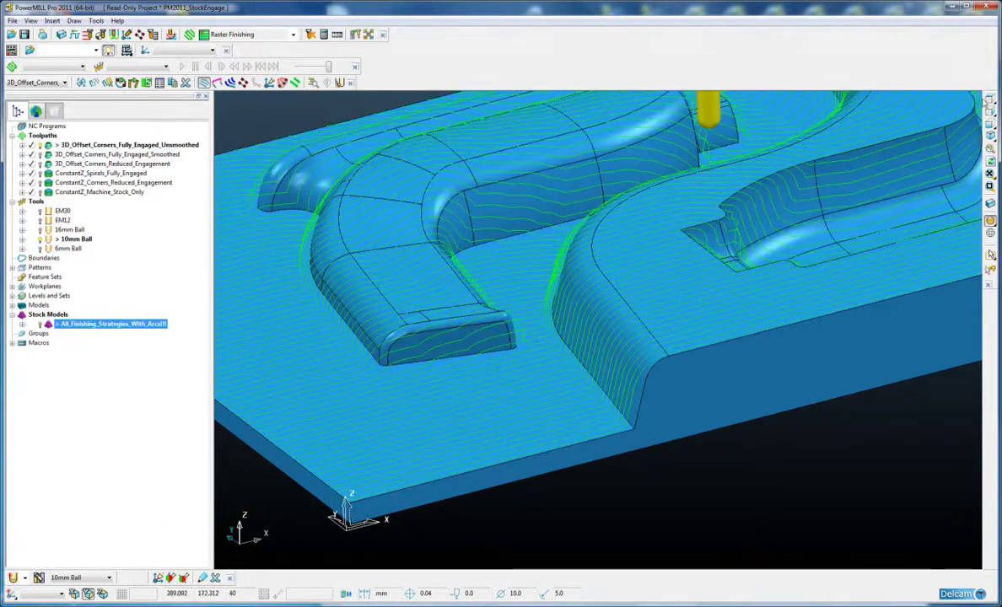
pyautogui.click(990, 123)
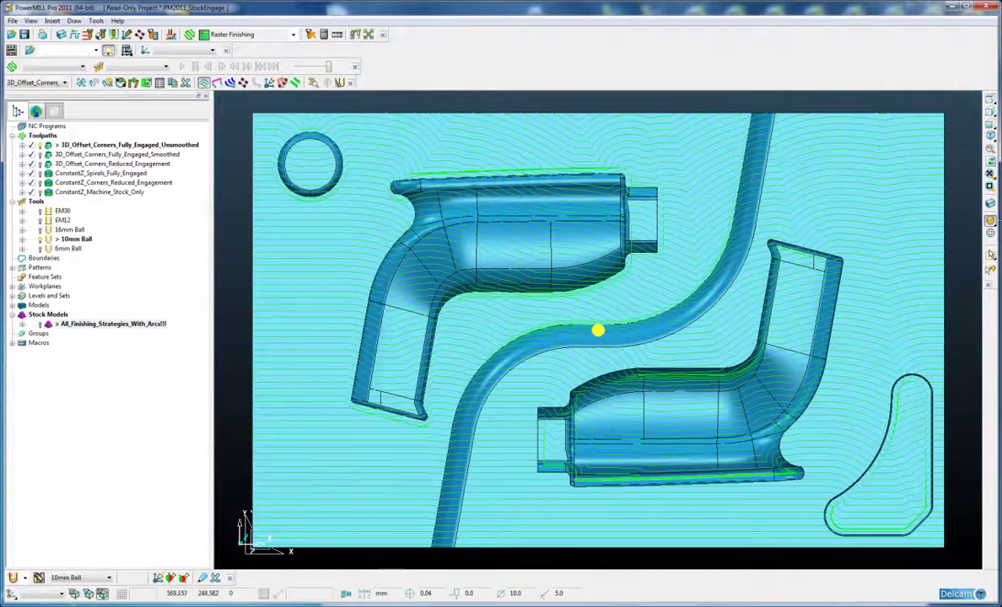
pyautogui.click(990, 204)
pyautogui.scroll(2, 691, 253)
pyautogui.scroll(2, 725, 237)
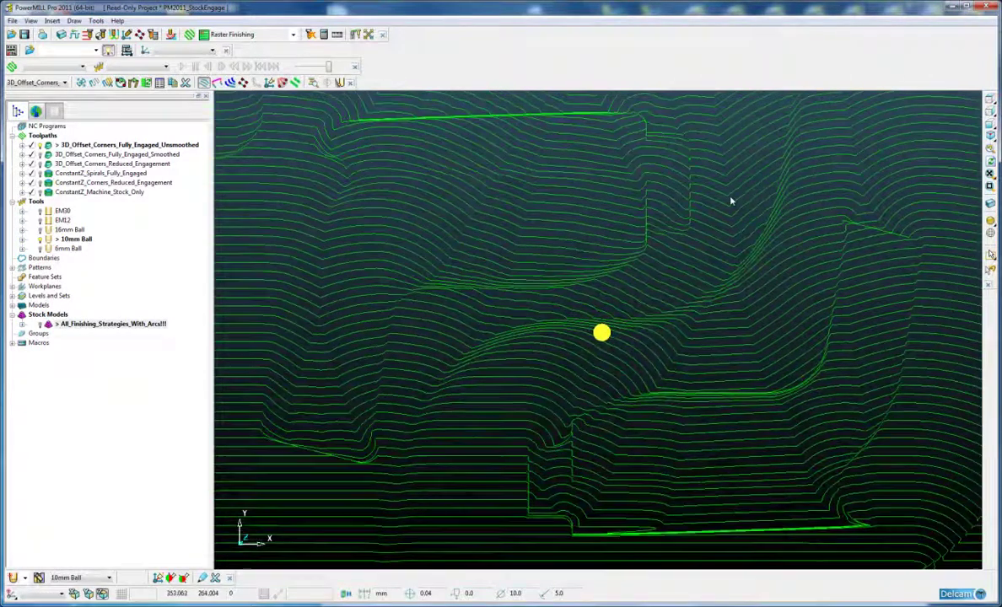
pyautogui.keyDown('shift'); pyautogui.moveTo(731, 200); pyautogui.dragTo(679, 329, button='middle'); pyautogui.keyUp('shift')
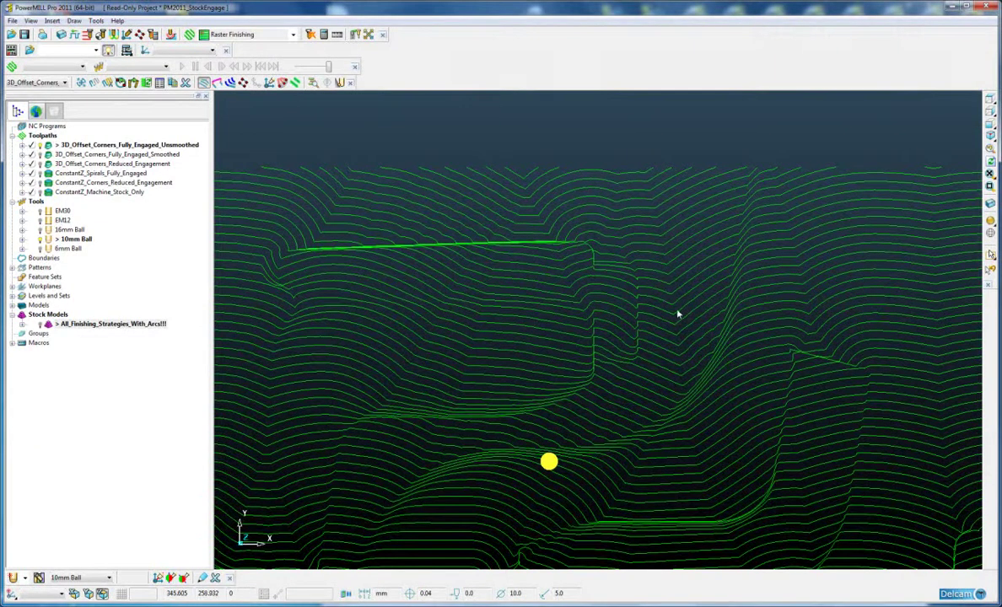
pyautogui.keyDown('shift'); pyautogui.moveTo(636, 326); pyautogui.dragTo(667, 252, button='middle'); pyautogui.keyUp('shift')
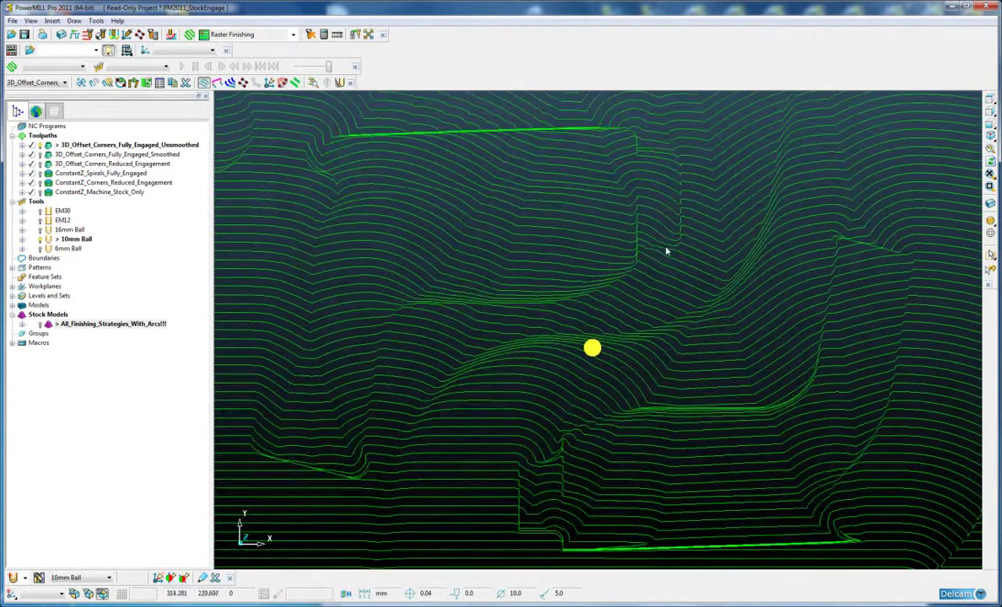
# Step: Reshade the part in isometric, zoom to the wall fillet corner, then fit the whole part
pyautogui.hotkey('ctrl', '1')
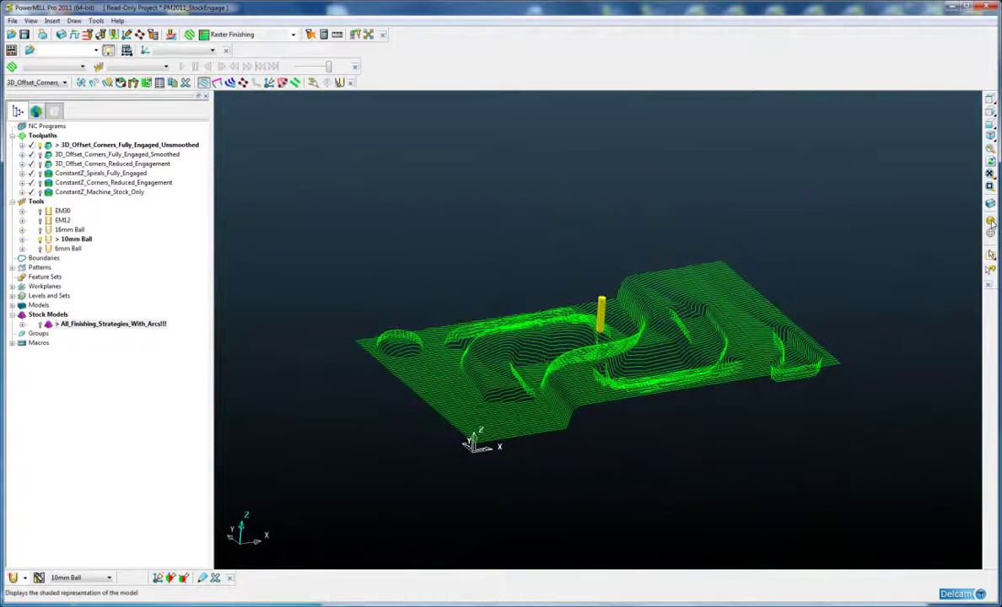
pyautogui.click(990, 220)
pyautogui.scroll(1, 637, 409)
pyautogui.scroll(1, 636, 388)
pyautogui.scroll(1, 635, 371)
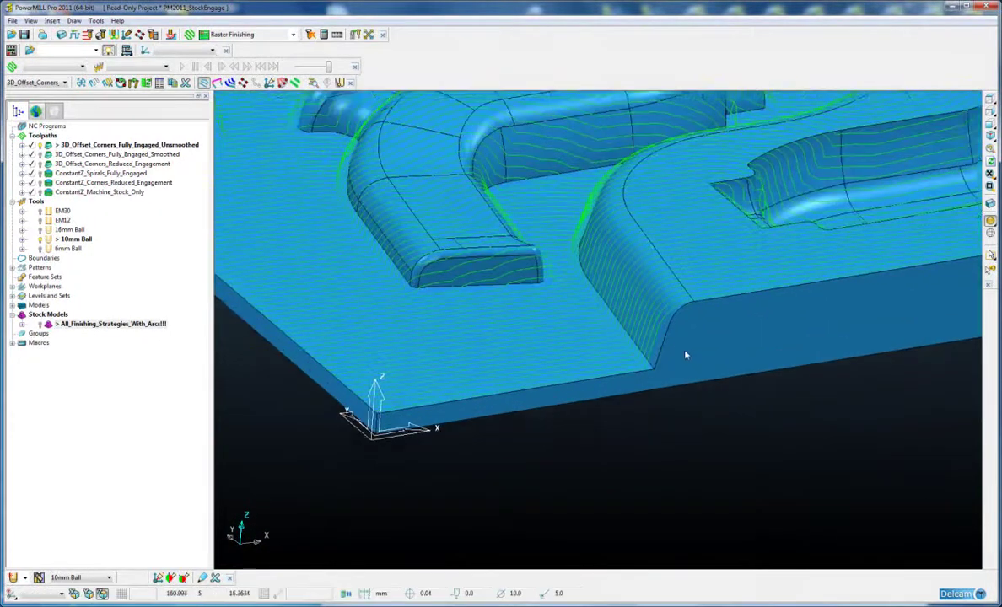
pyautogui.scroll(1, 634, 349)
pyautogui.keyDown('shift'); pyautogui.moveTo(624, 310); pyautogui.dragTo(642, 261, button='middle'); pyautogui.keyUp('shift')
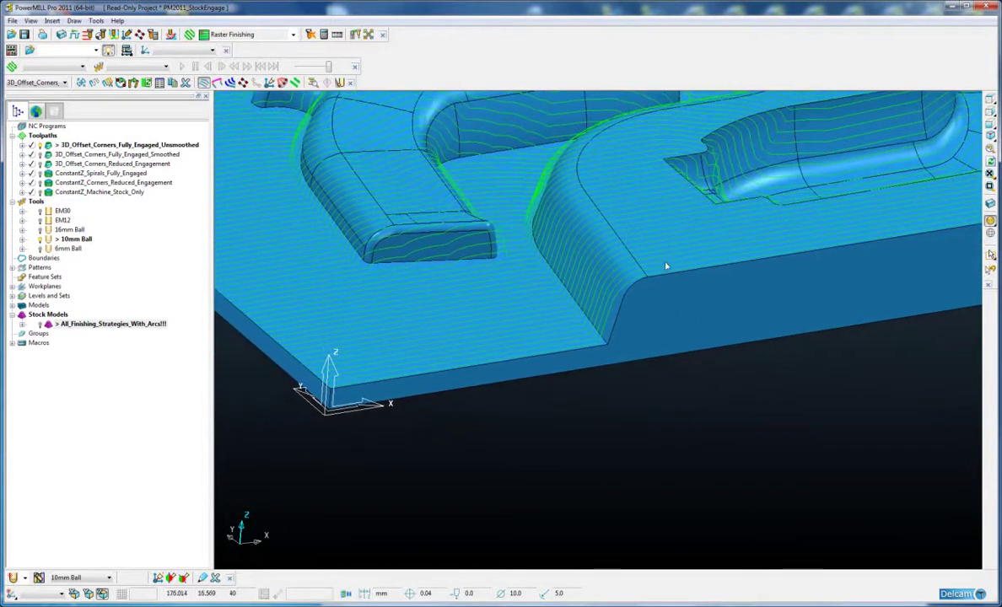
pyautogui.scroll(2, 623, 389)
pyautogui.scroll(1, 666, 321)
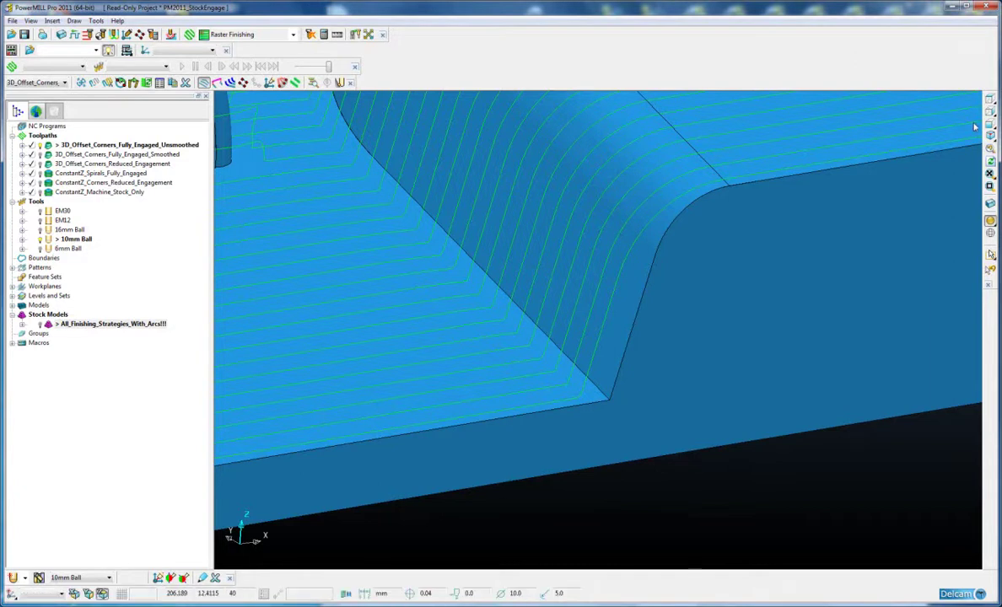
pyautogui.hotkey('ctrl', 'r')
# Step: Activate 3D_Offset_Corners_Fully_Engaged_Smoothed and confirm Smoothing is ticked in its 3D Offset Finishing settings
pyautogui.doubleClick(52, 155)
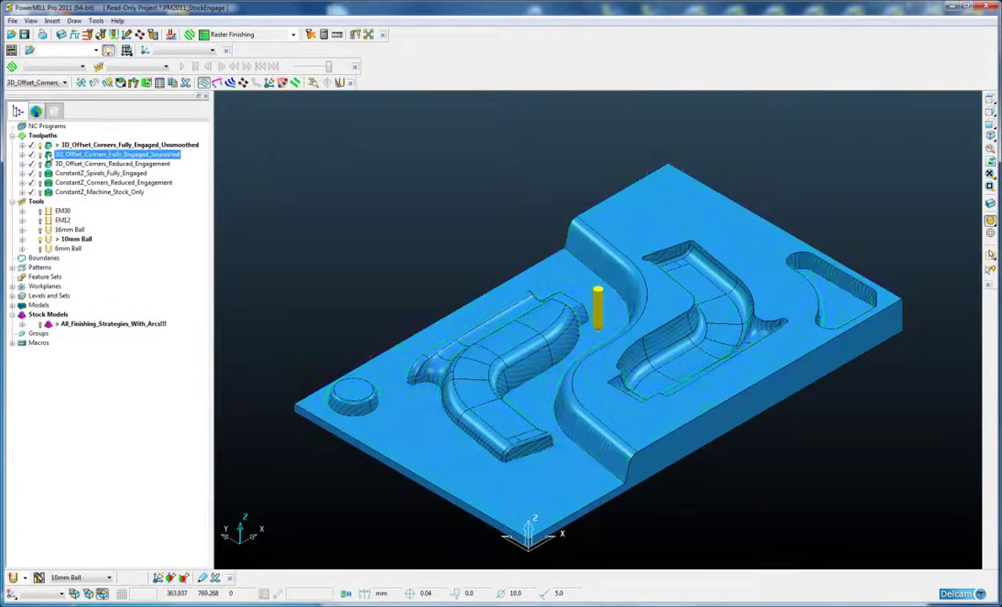
pyautogui.rightClick(50, 157)
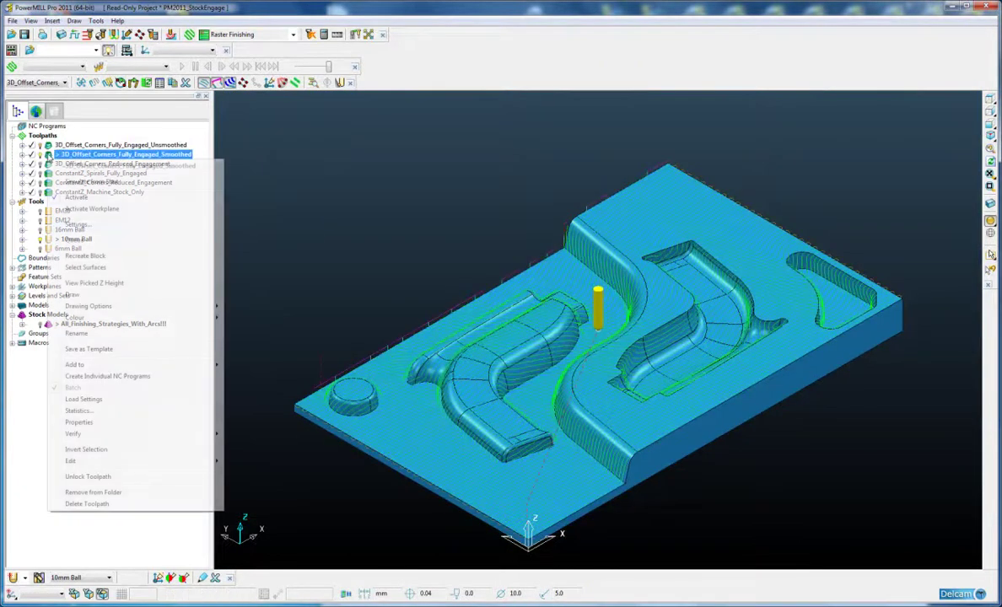
pyautogui.click(77, 224)
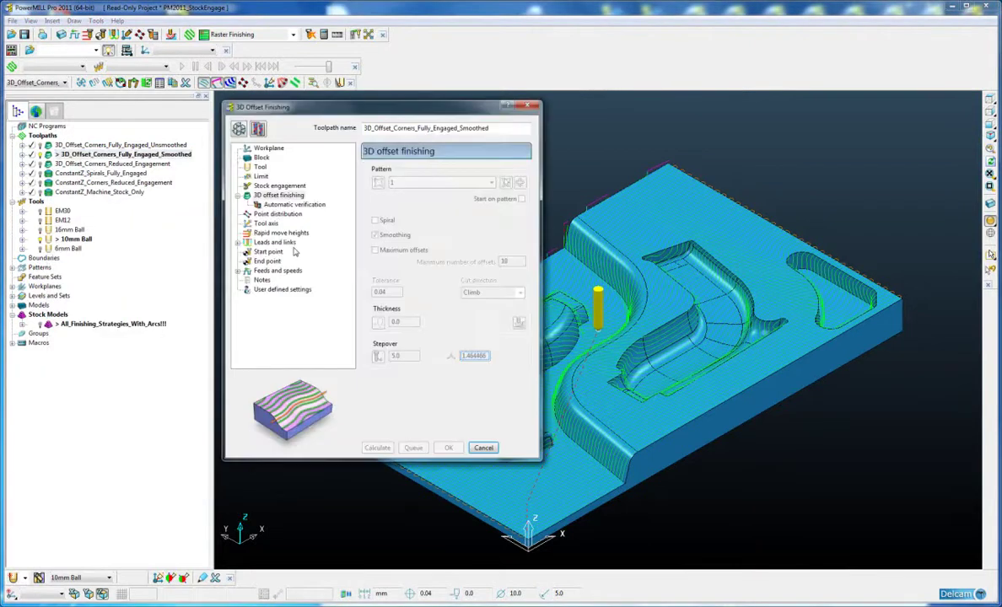
pyautogui.click(376, 236)
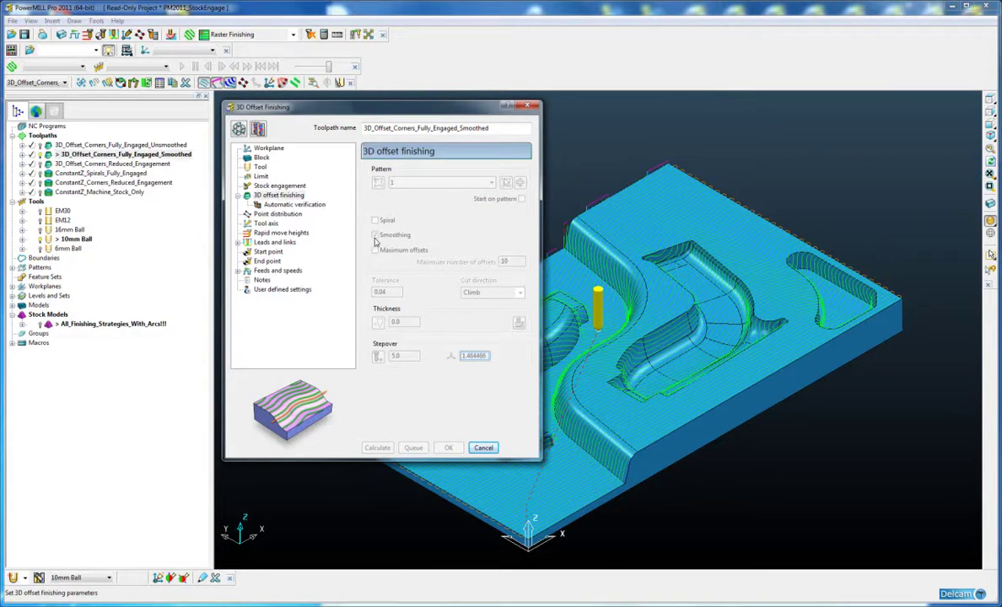
pyautogui.click(483, 447)
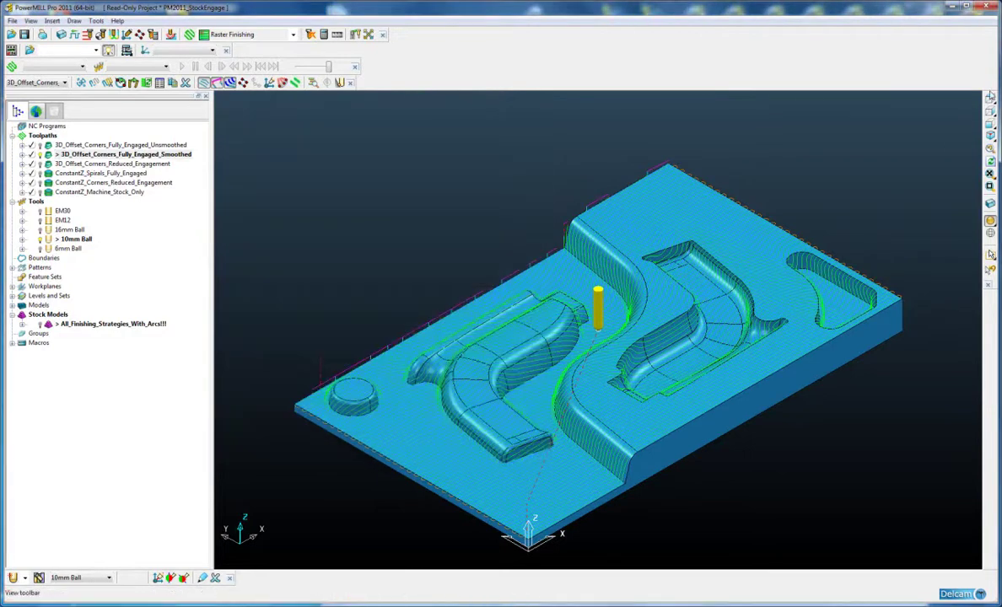
pyautogui.click(991, 99)
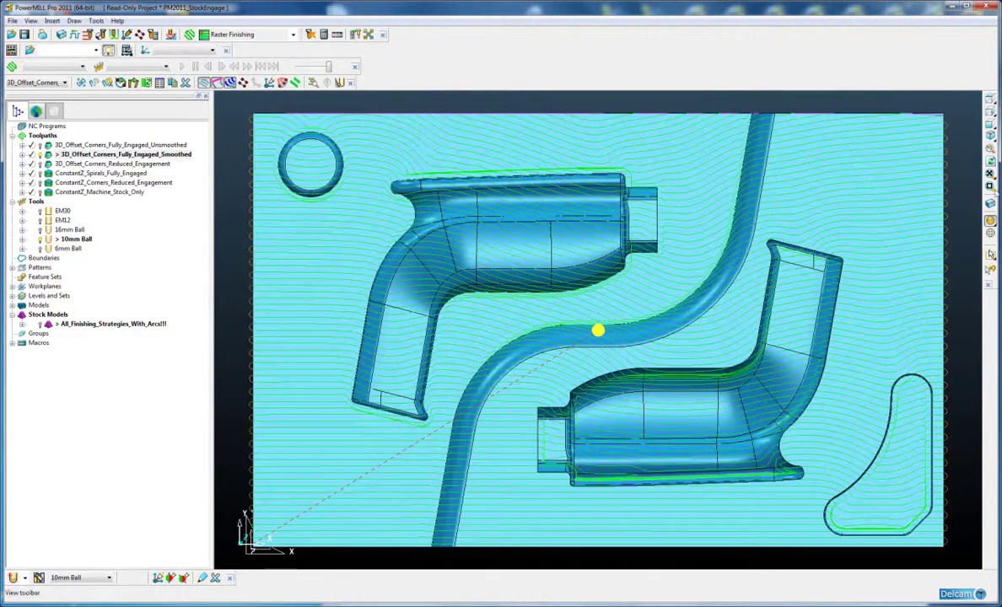
# Step: Overlay the unsmoothed toolpath on the smoothed one in an unshaded top view
pyautogui.click(990, 204)
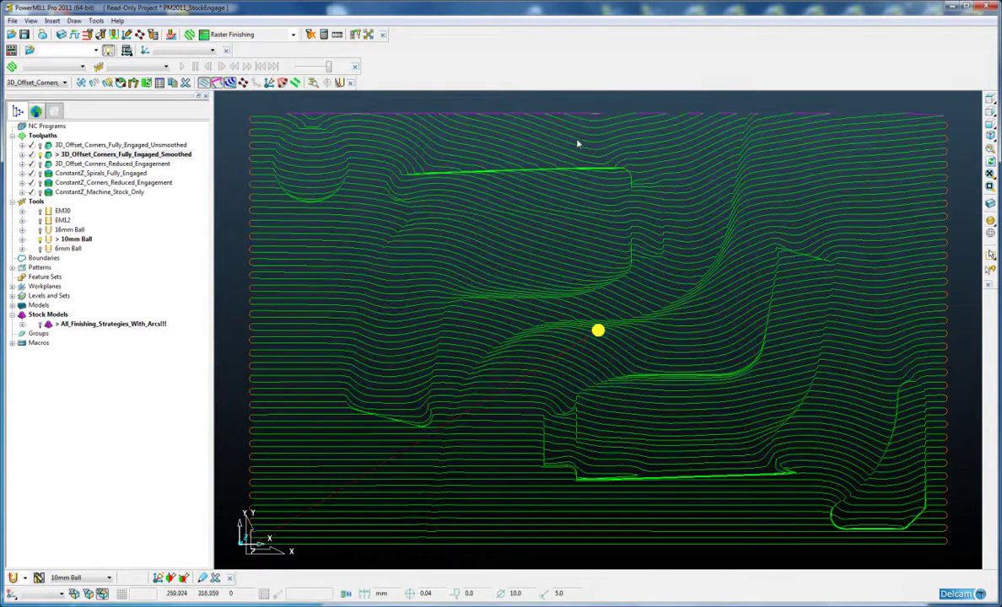
pyautogui.scroll(2, 581, 159)
pyautogui.scroll(2, 575, 262)
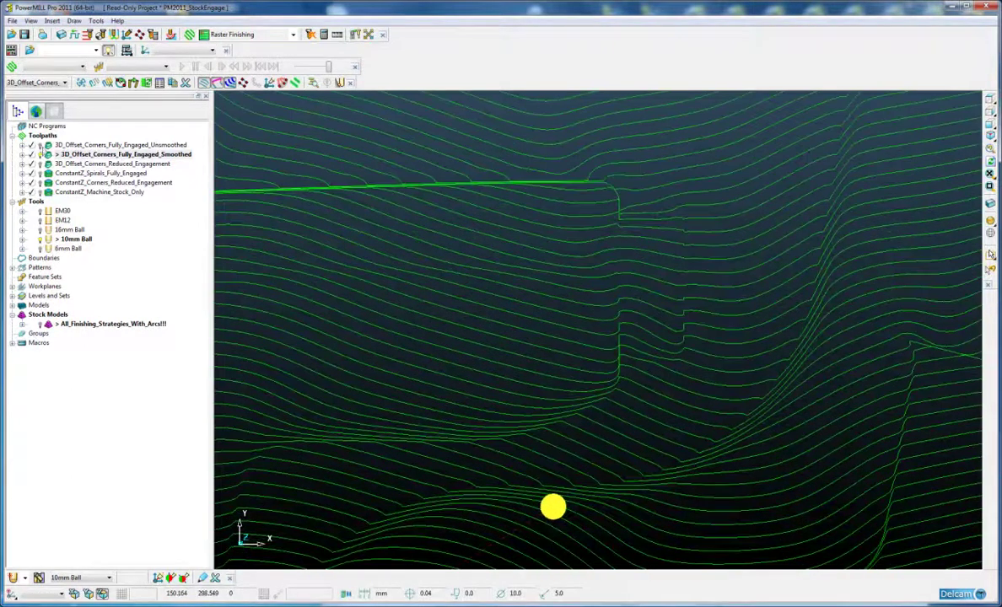
pyautogui.click(40, 145)
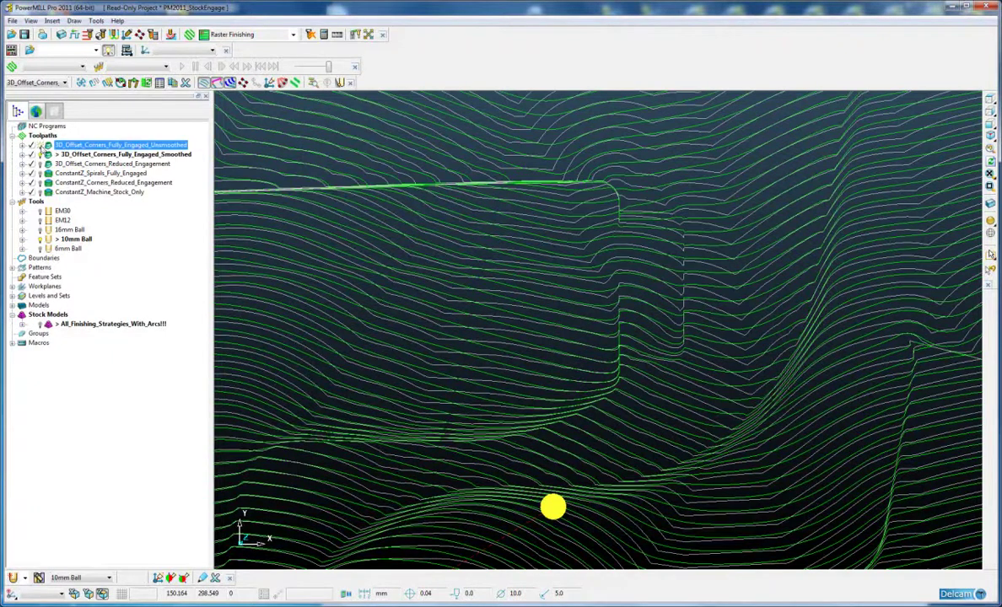
pyautogui.scroll(1, 600, 257)
pyautogui.scroll(1, 664, 290)
pyautogui.scroll(1, 663, 290)
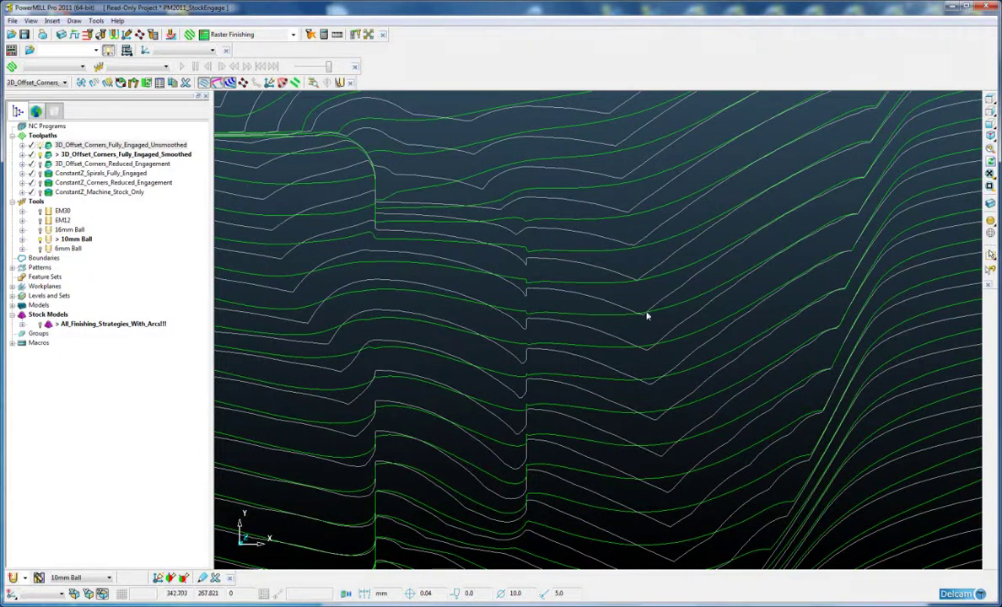
# Step: Reshade the part in isometric and zoom to the smoothed passes' rounded fillet corners
pyautogui.hotkey('ctrl', '1')
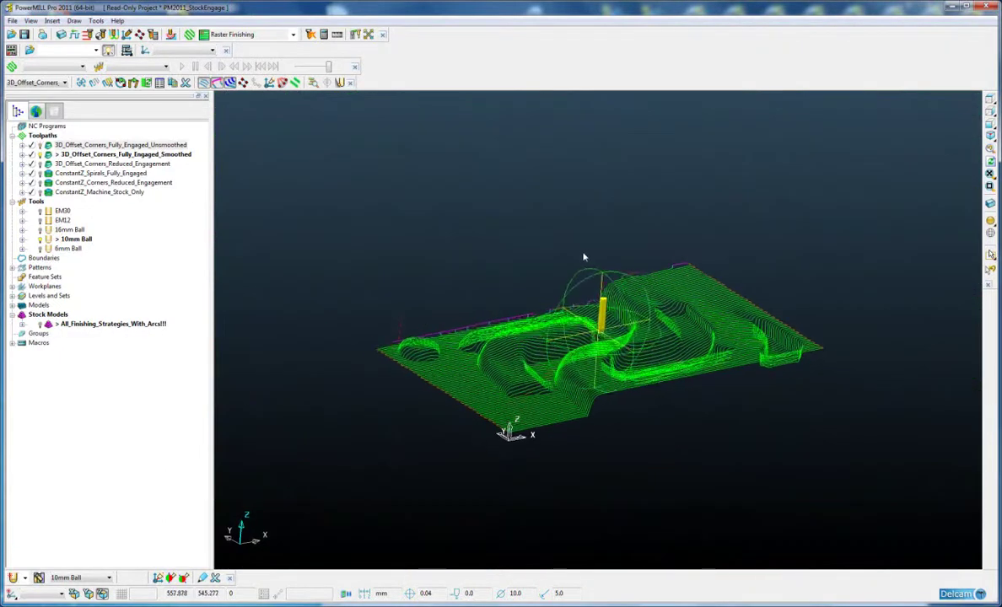
pyautogui.scroll(3, 661, 332)
pyautogui.scroll(3, 612, 322)
pyautogui.scroll(3, 618, 300)
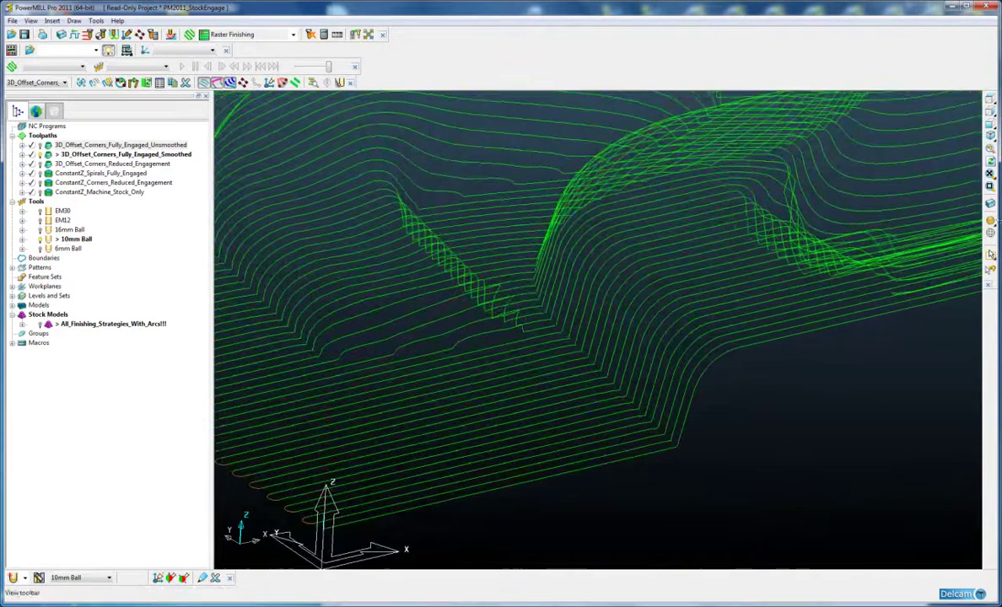
pyautogui.click(990, 221)
pyautogui.scroll(2, 700, 388)
pyautogui.scroll(2, 667, 413)
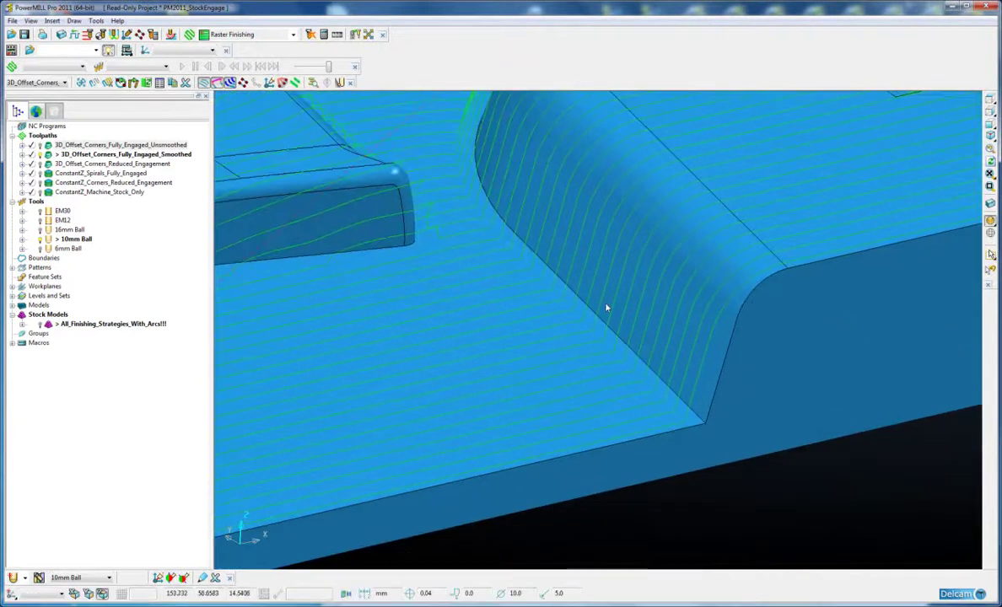
pyautogui.scroll(2, 607, 308)
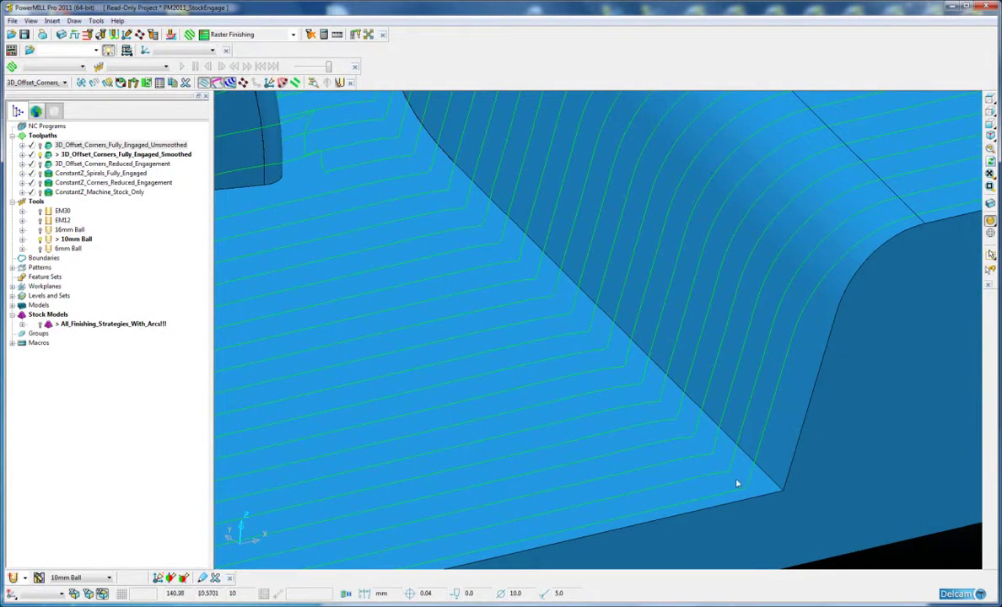
pyautogui.moveTo(757, 495)
pyautogui.mouseDown(button='middle')
pyautogui.moveTo(768, 277)
pyautogui.moveTo(628, 216)
pyautogui.mouseUp(button='middle')
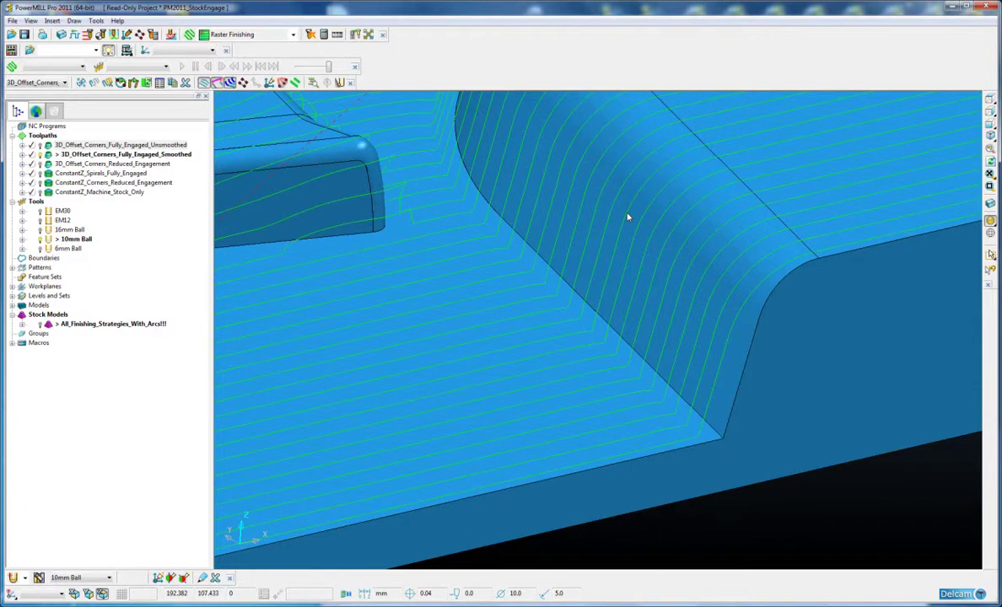
# Step: Activate 3D_Offset_Corners_Reduced_Engagement and display the Smoothed toolpath alongside it at the corner
pyautogui.doubleClick(48, 167)
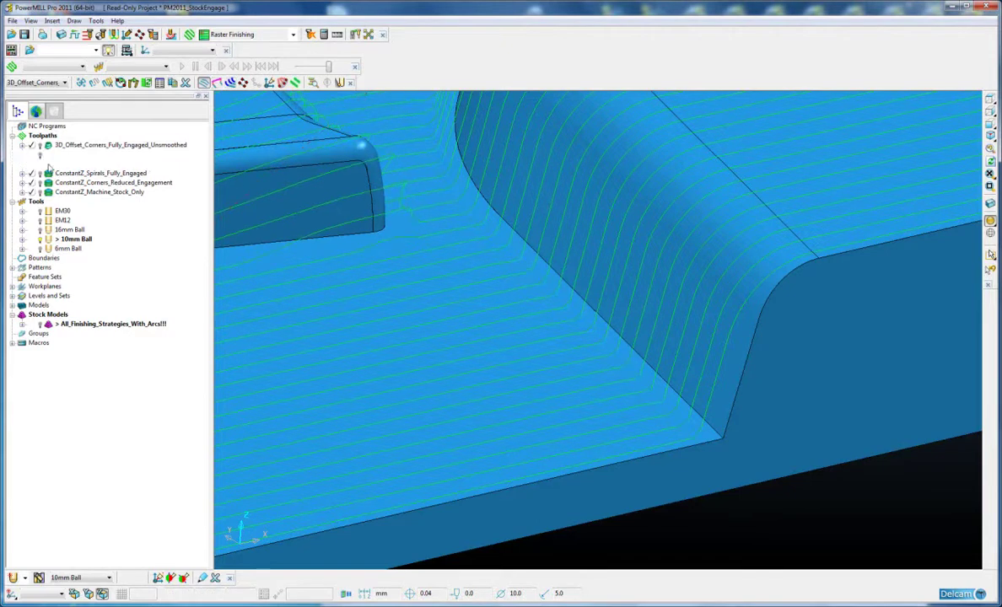
pyautogui.scroll(1, 549, 334)
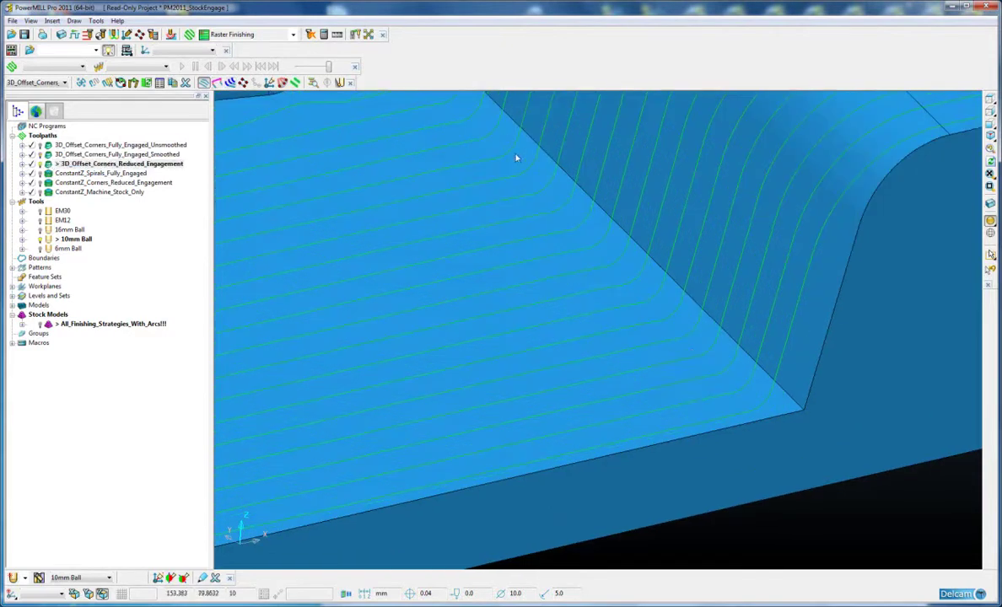
pyautogui.scroll(1, 637, 248)
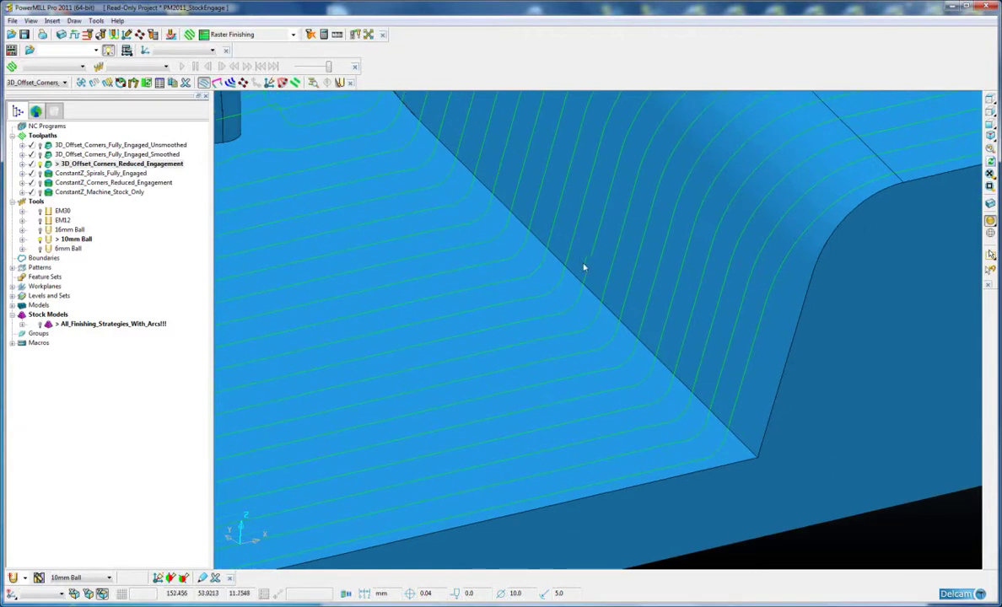
pyautogui.scroll(-1, 540, 303)
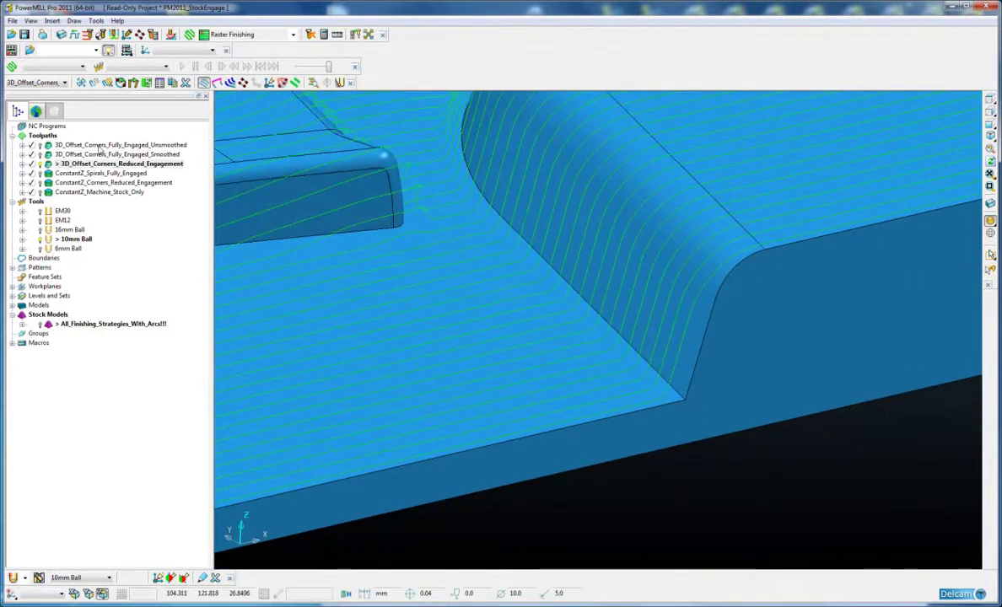
pyautogui.click(68, 156)
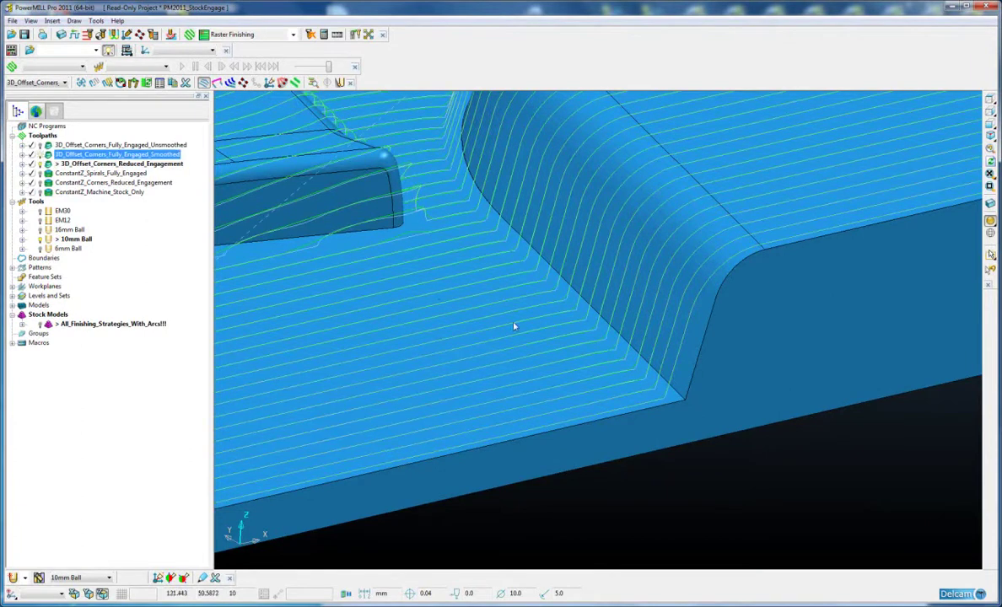